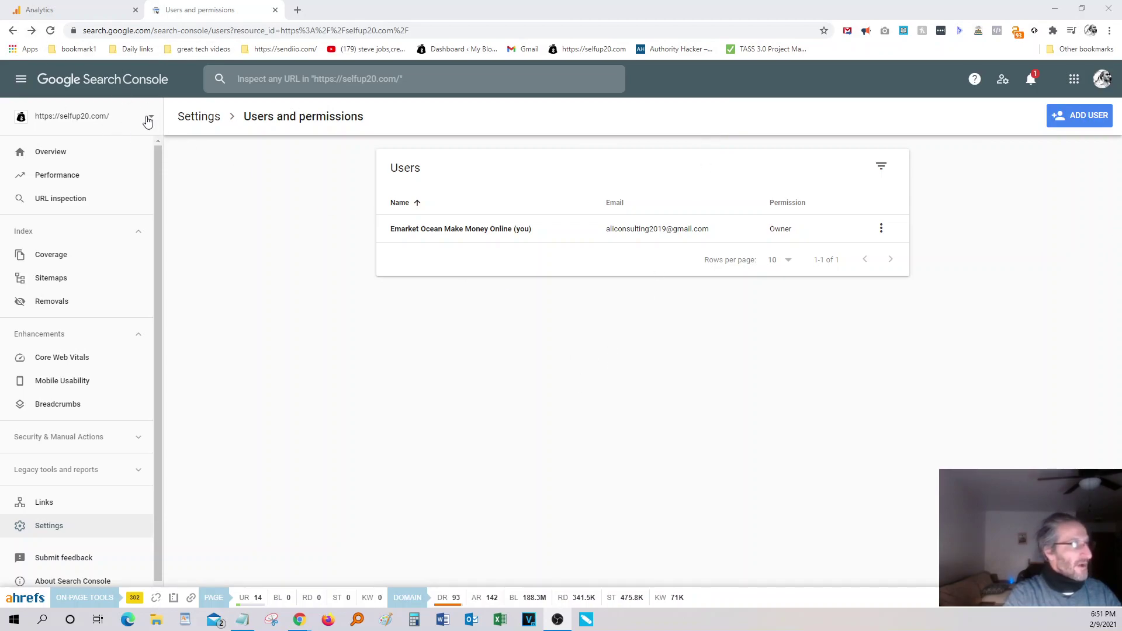
- Add a new Domain property, pasting the address and trimming it to tree-works-ohio.com
{"action": "left_click", "coordinate": [77, 118]}
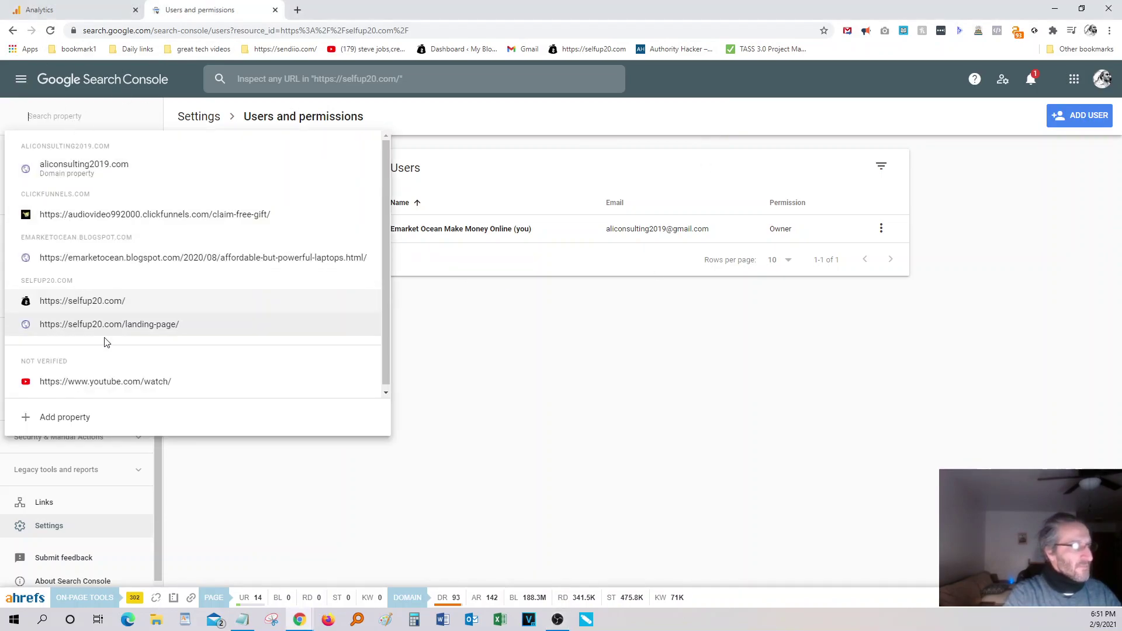
{"action": "left_click", "coordinate": [57, 417]}
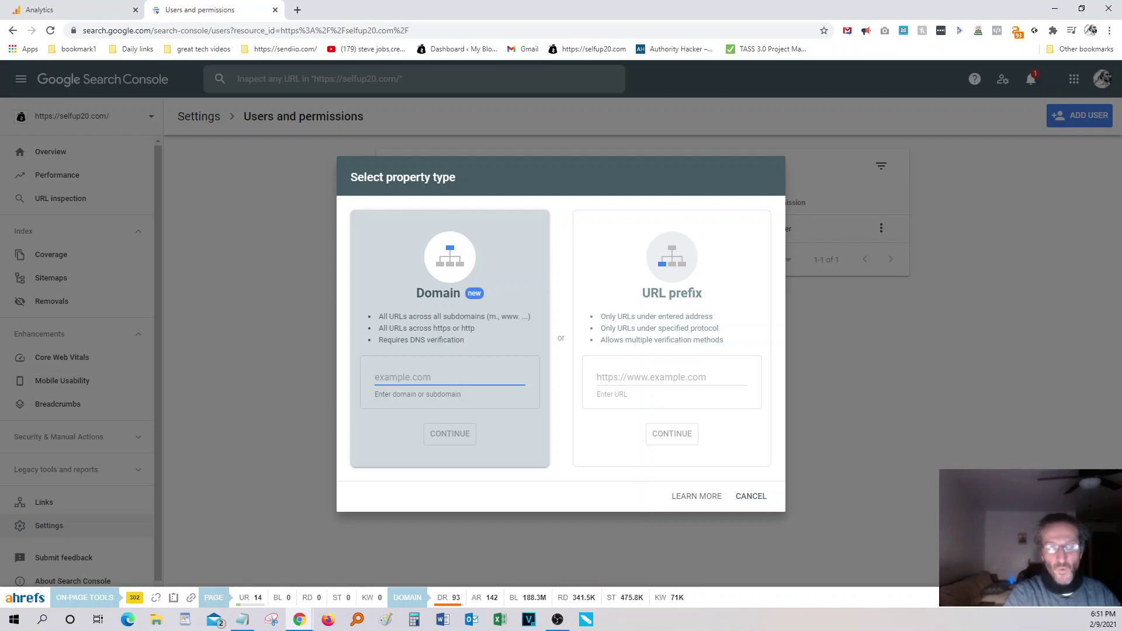
{"action": "type", "text": "http://tree-works-ohio.com/"}
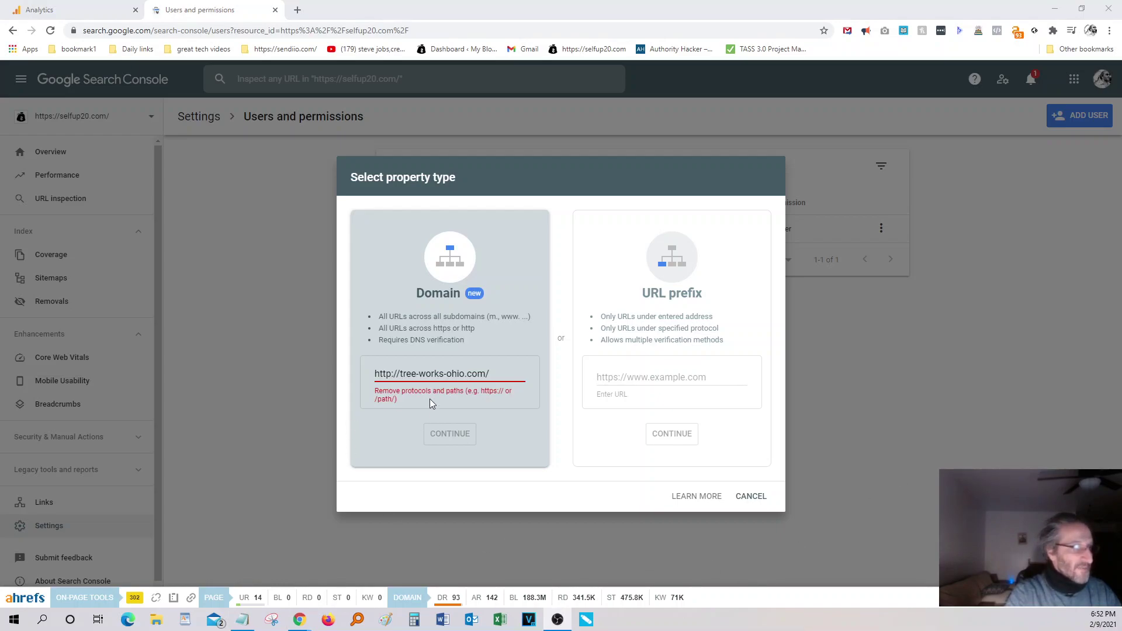
{"action": "left_click", "coordinate": [402, 374]}
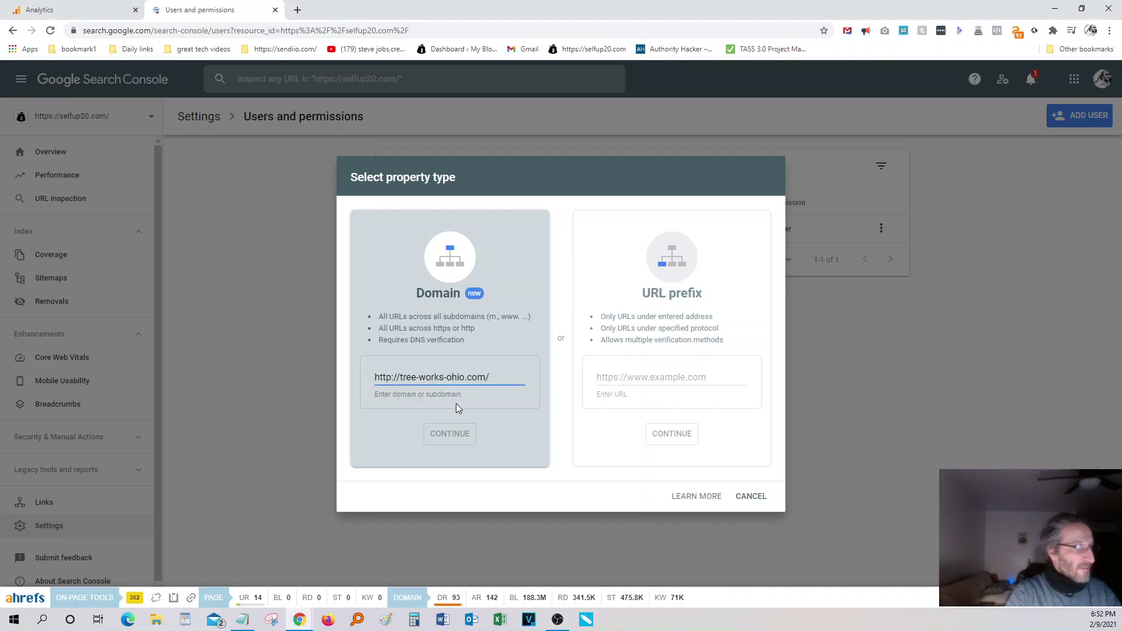
{"action": "key", "text": "BackSpace"}
{"action": "key", "text": "BackSpace"}
{"action": "key", "text": "BackSpace"}
{"action": "key", "text": "BackSpace"}
{"action": "key", "text": "BackSpace"}
{"action": "key", "text": "BackSpace"}
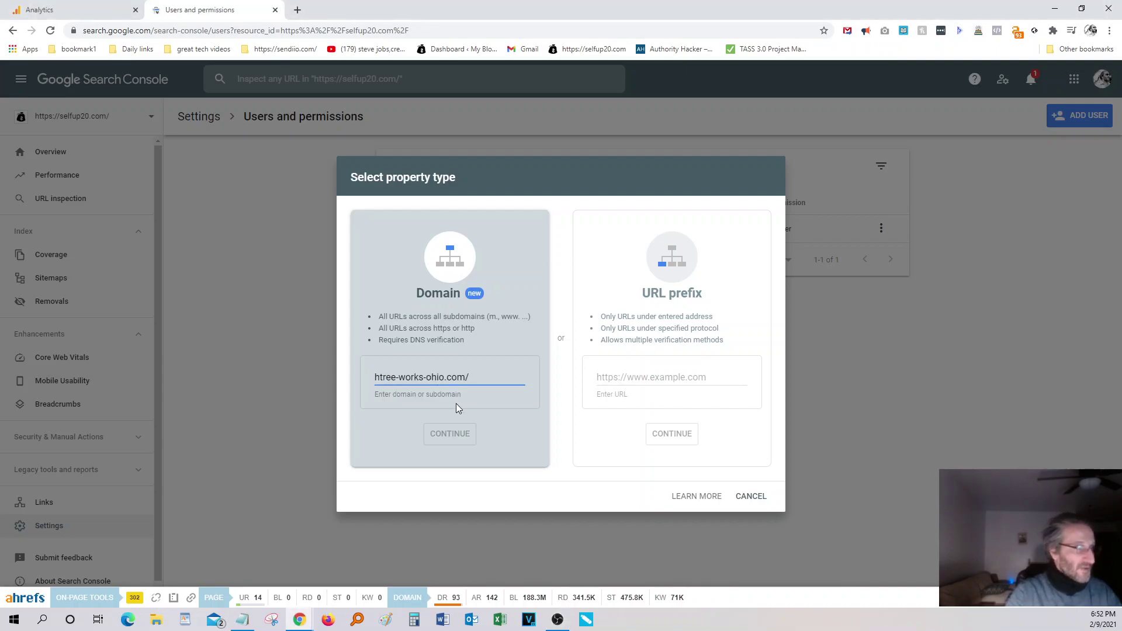
{"action": "key", "text": "BackSpace"}
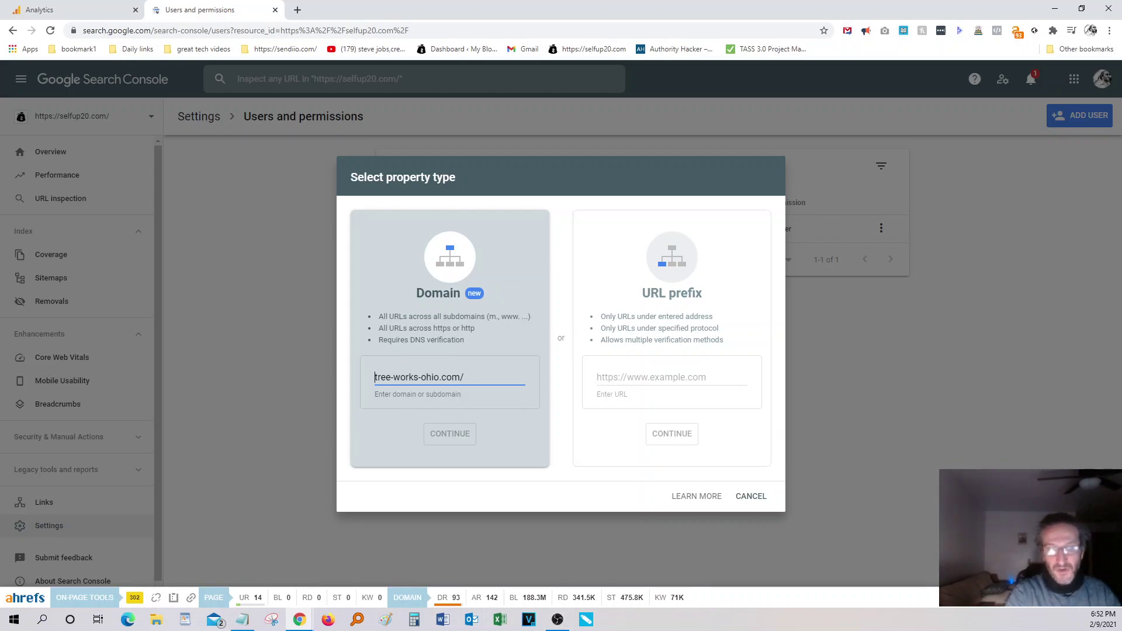
{"action": "key", "text": "BackSpace"}
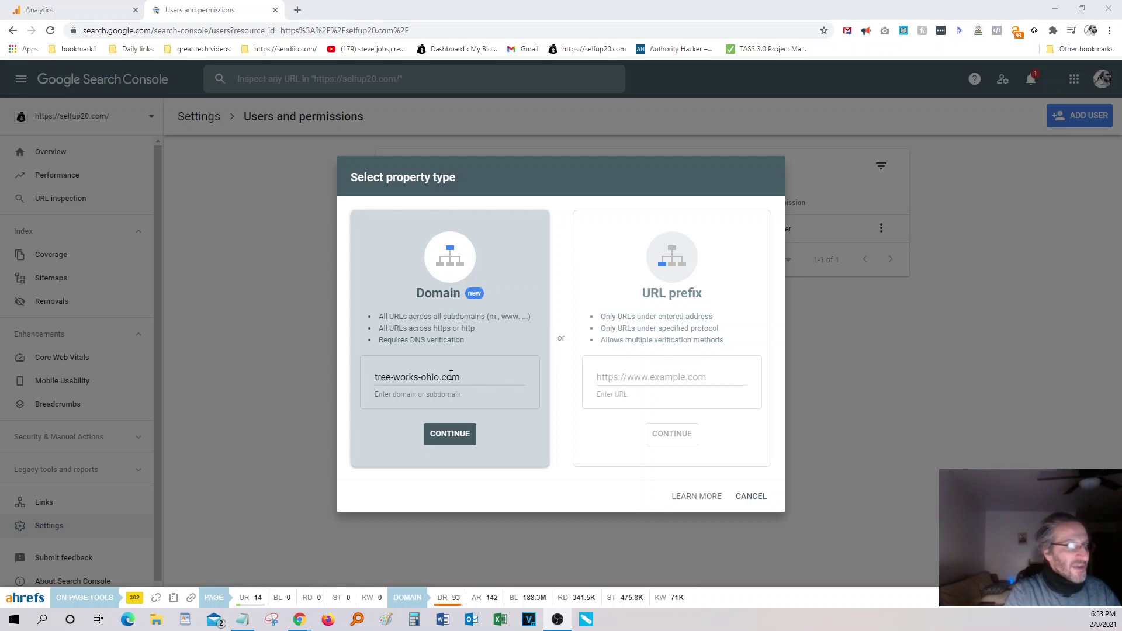
- Submit tree-works-ohio.com as a Domain property and copy its DNS TXT verification record
{"action": "left_click", "coordinate": [440, 436]}
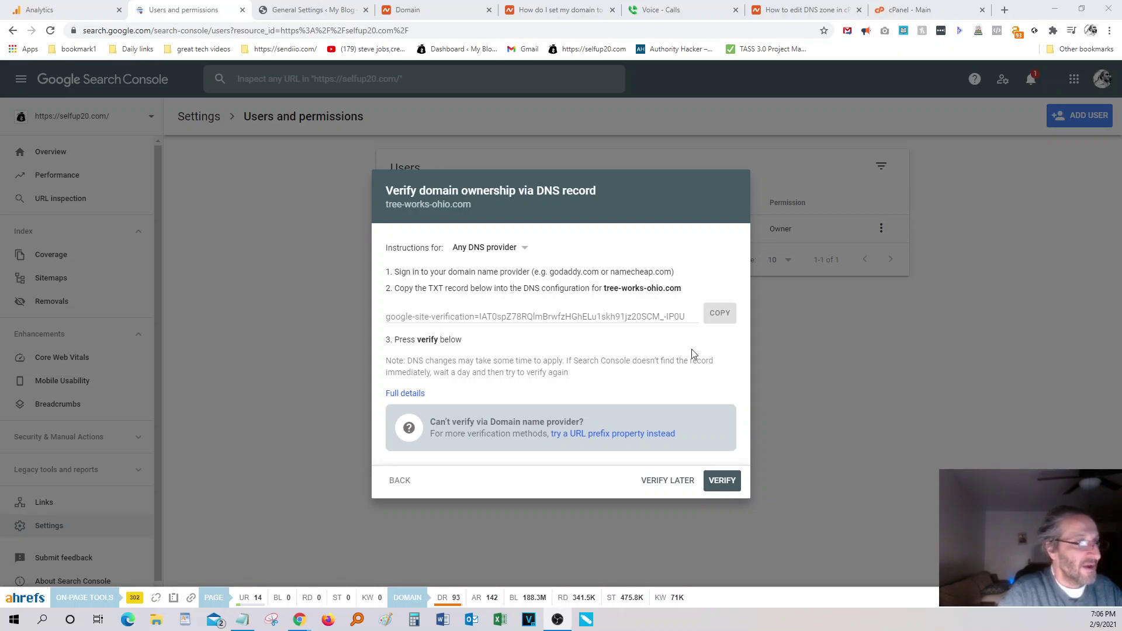
{"action": "left_click", "coordinate": [726, 322]}
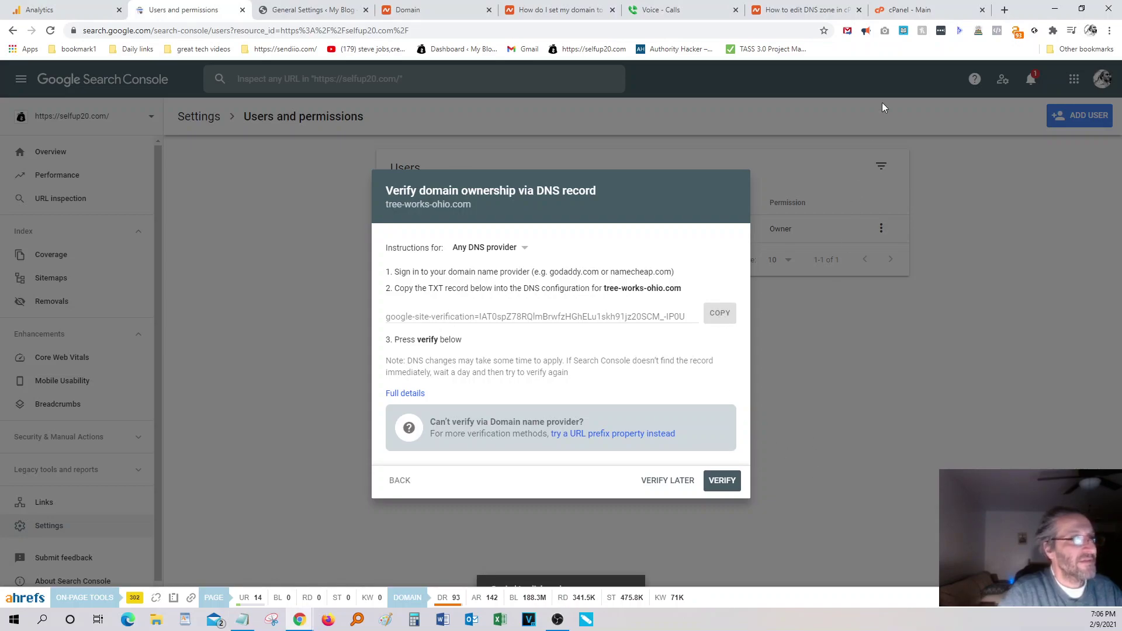
{"action": "left_click", "coordinate": [949, 9]}
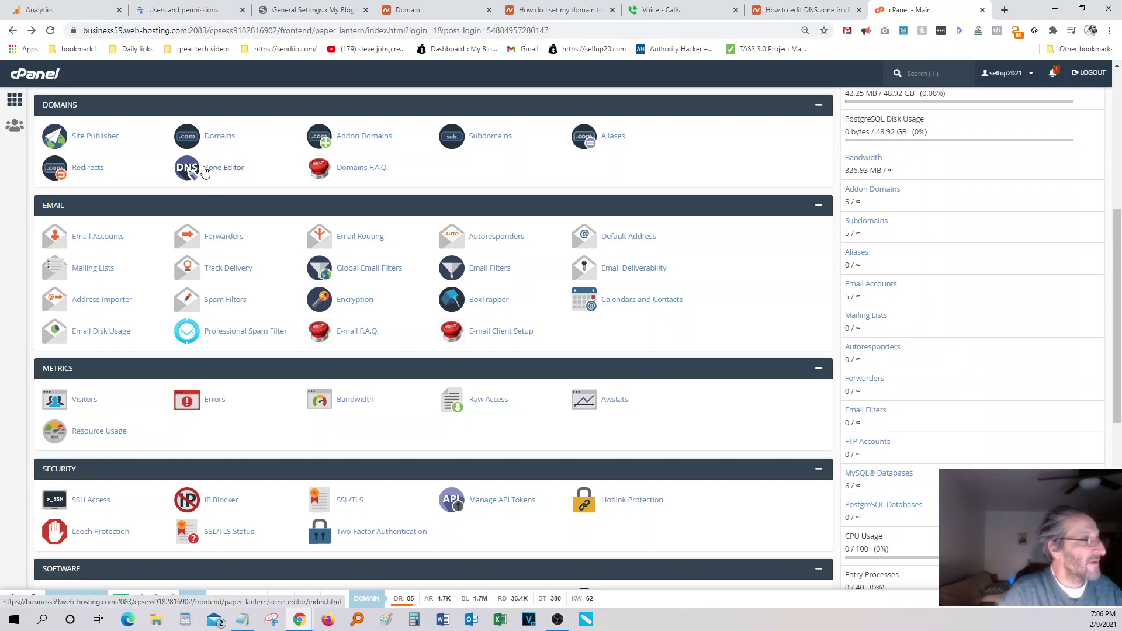
{"action": "left_click", "coordinate": [218, 173]}
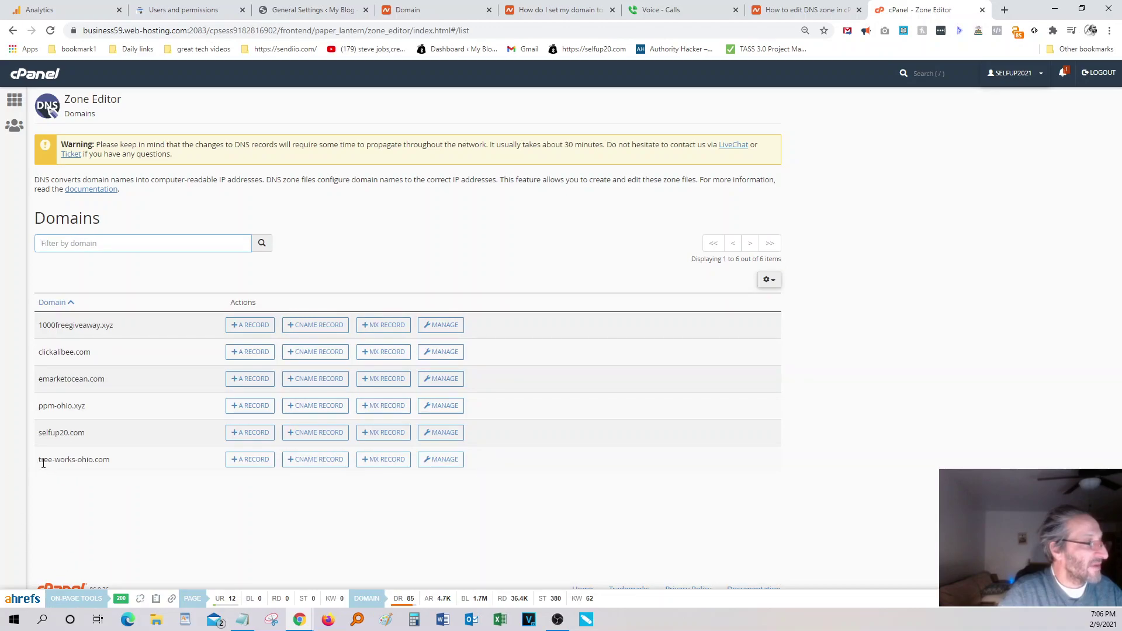
{"action": "left_click", "coordinate": [447, 461]}
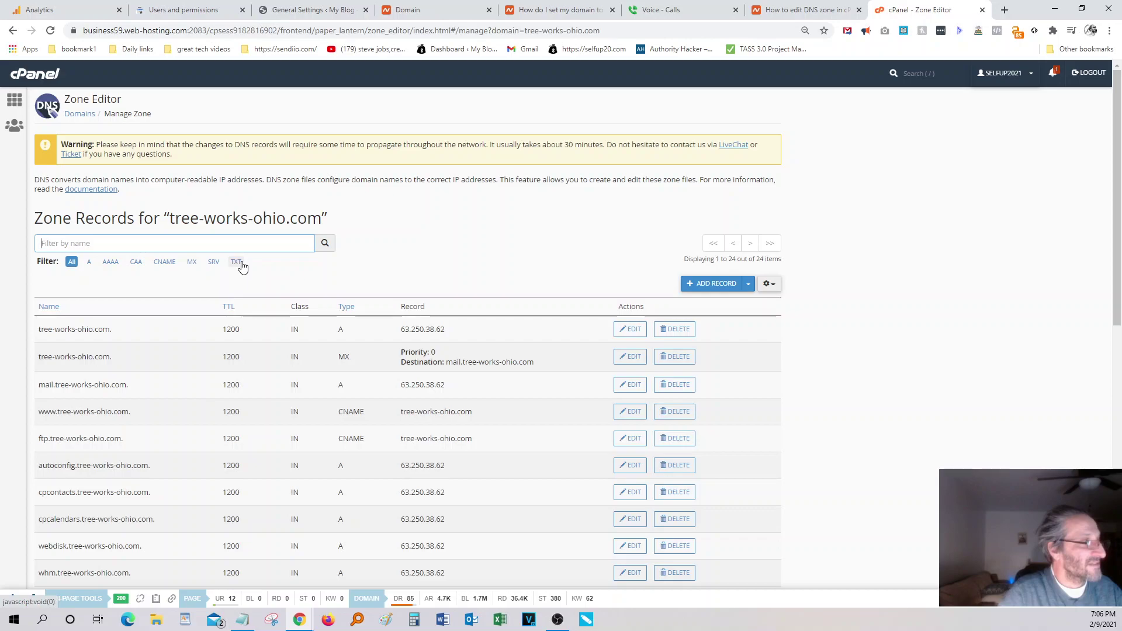
{"action": "left_click", "coordinate": [238, 263]}
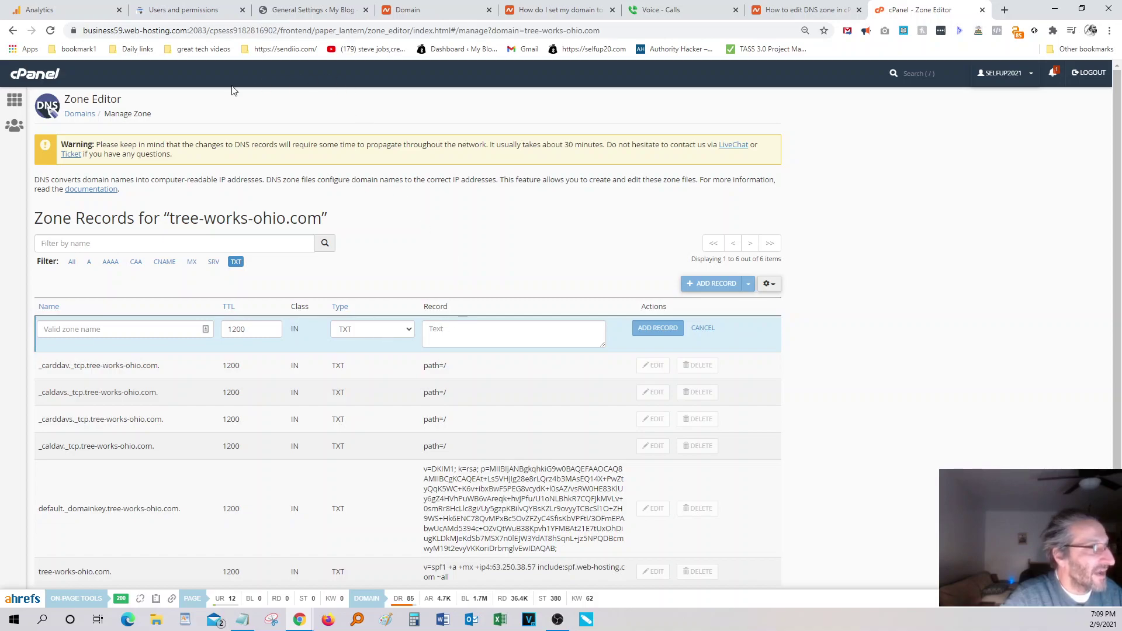
{"action": "left_click", "coordinate": [175, 10]}
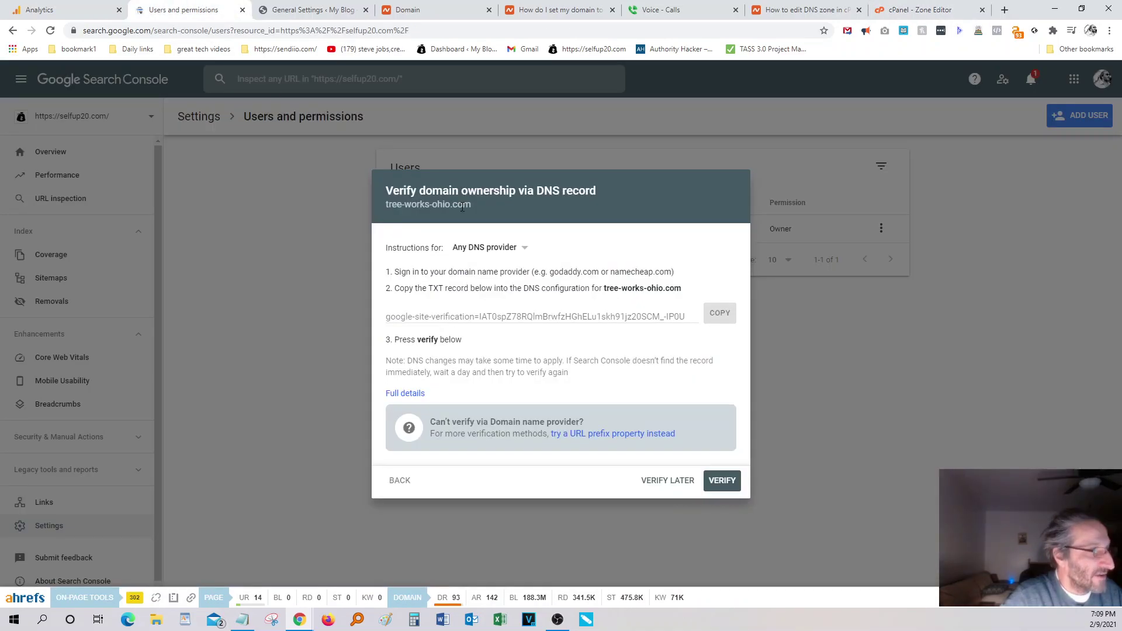
{"action": "left_click", "coordinate": [723, 320]}
{"action": "left_click", "coordinate": [917, 10]}
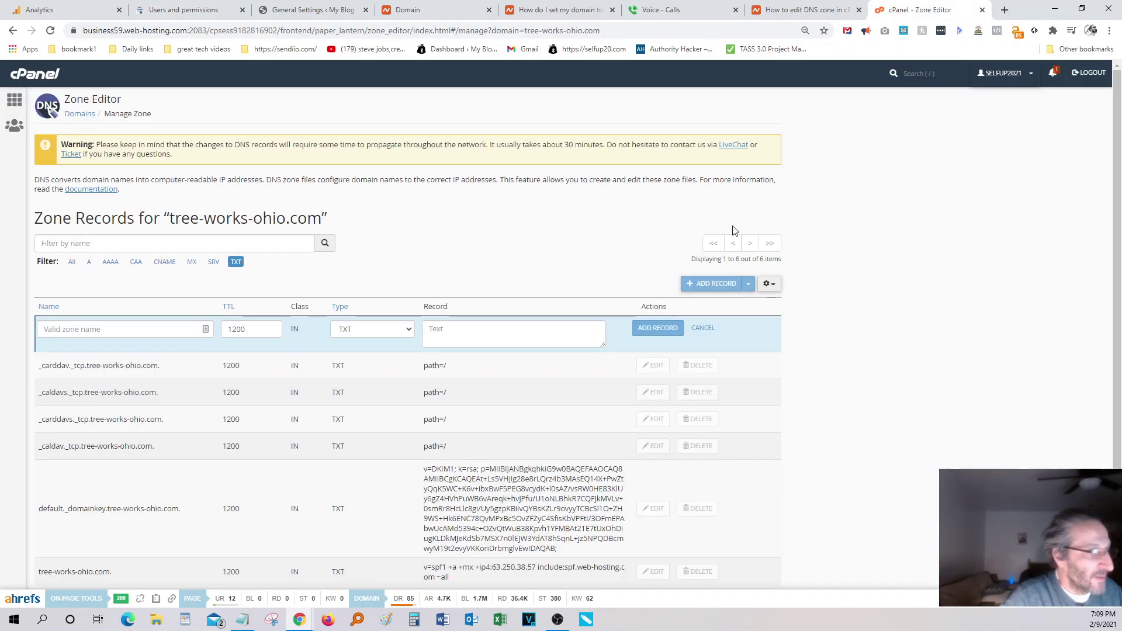
{"action": "right_click", "coordinate": [462, 341]}
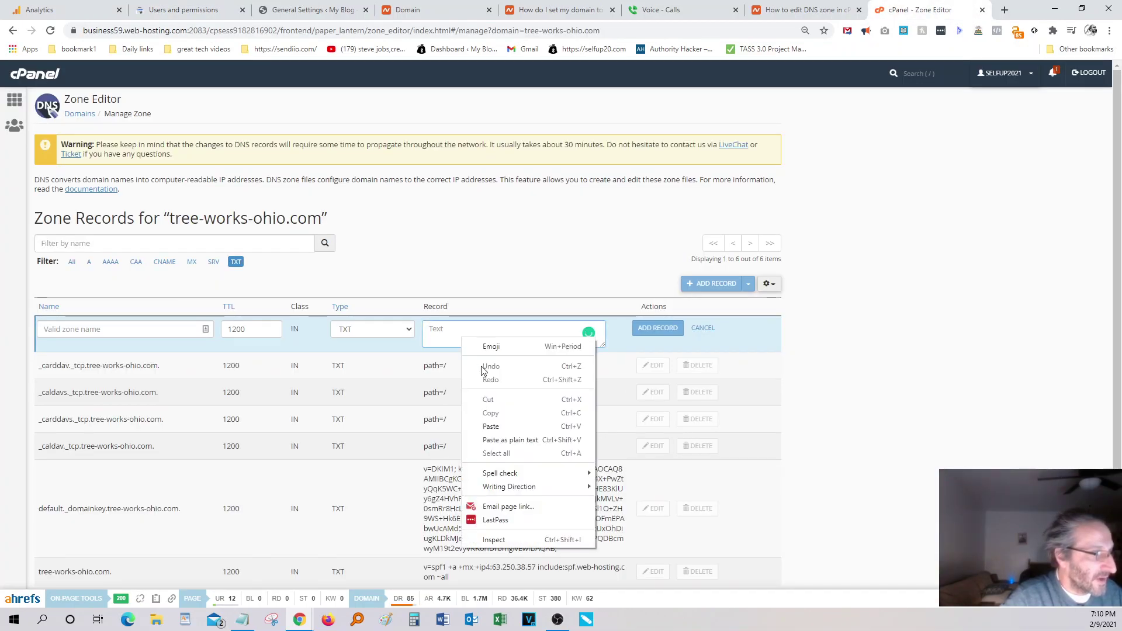
{"action": "left_click", "coordinate": [508, 429]}
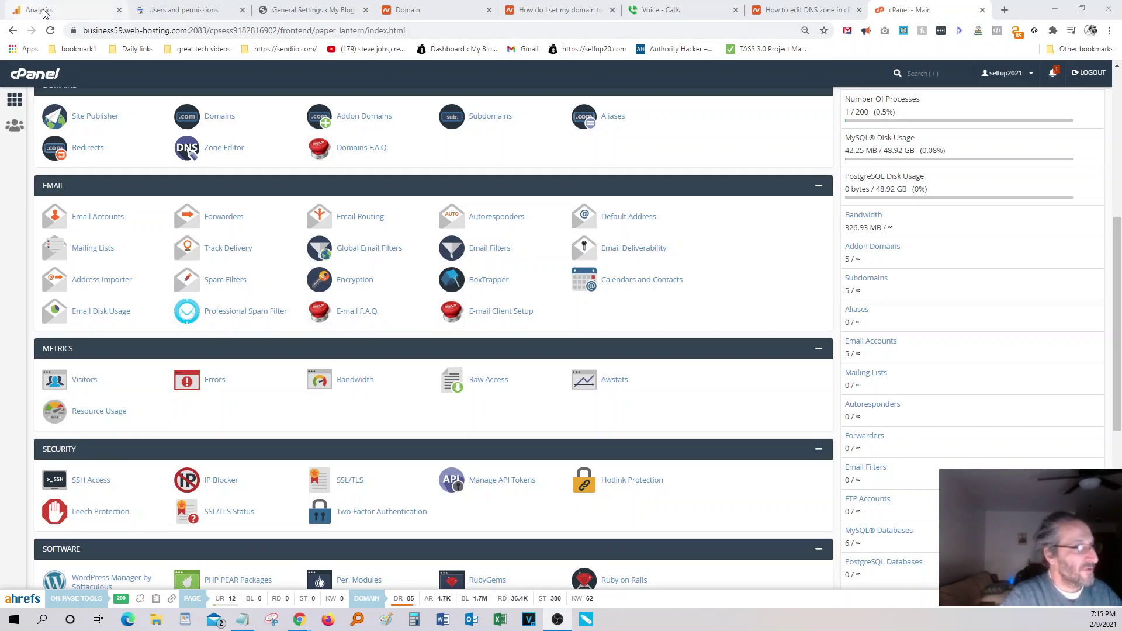
- Copy the TXT verification record again from the Search Console DNS verification dialog
{"action": "left_click", "coordinate": [143, 9]}
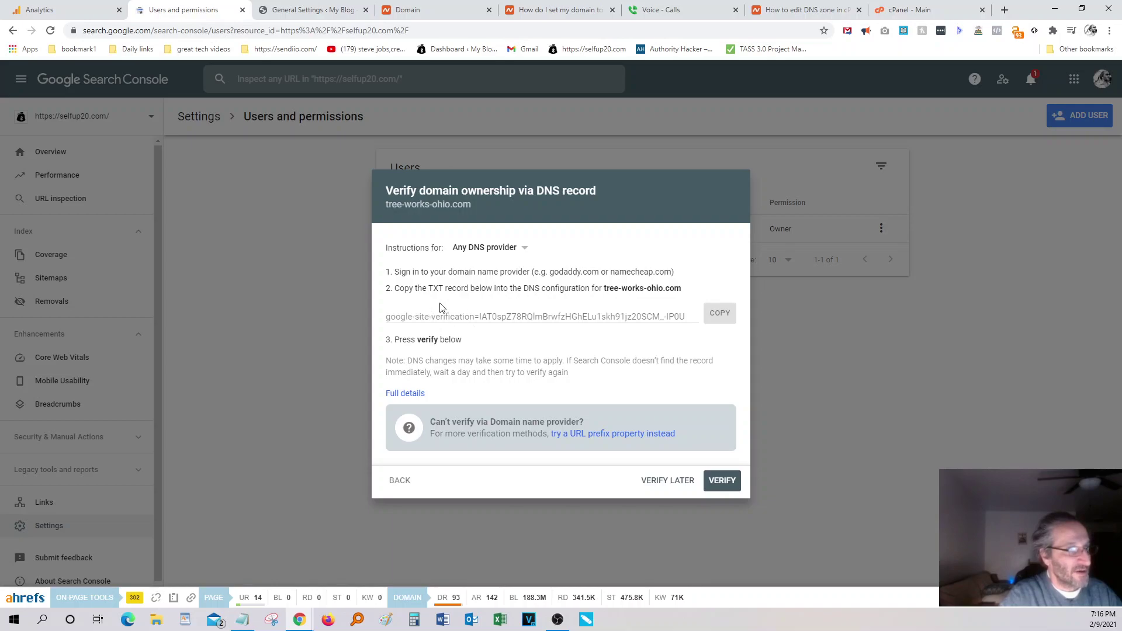
{"action": "left_click", "coordinate": [722, 316]}
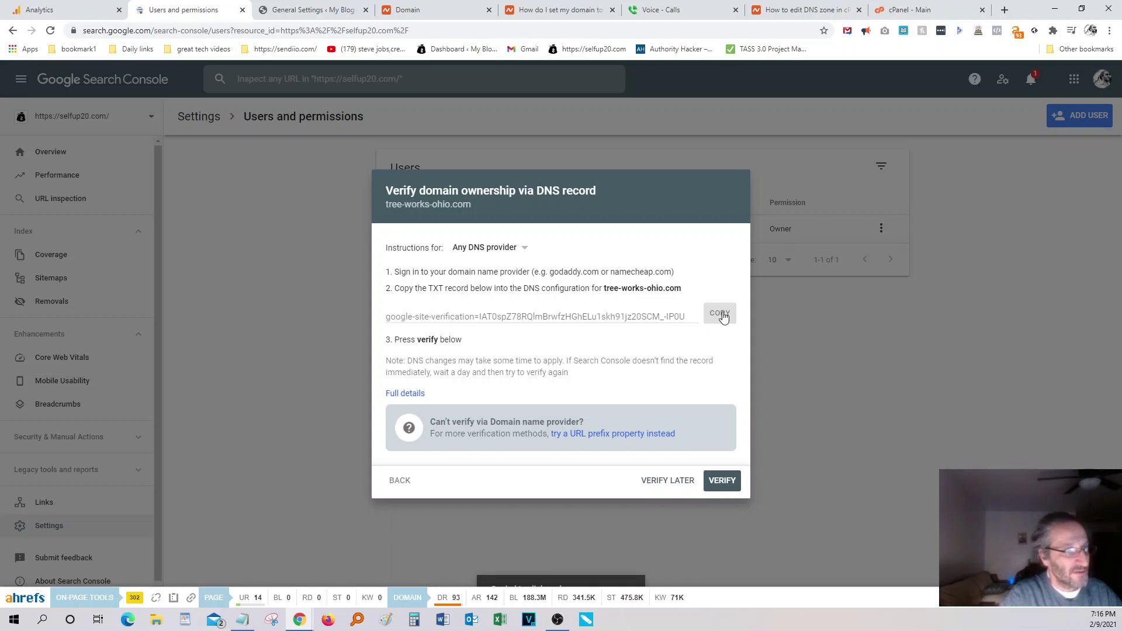
{"action": "left_click", "coordinate": [912, 9]}
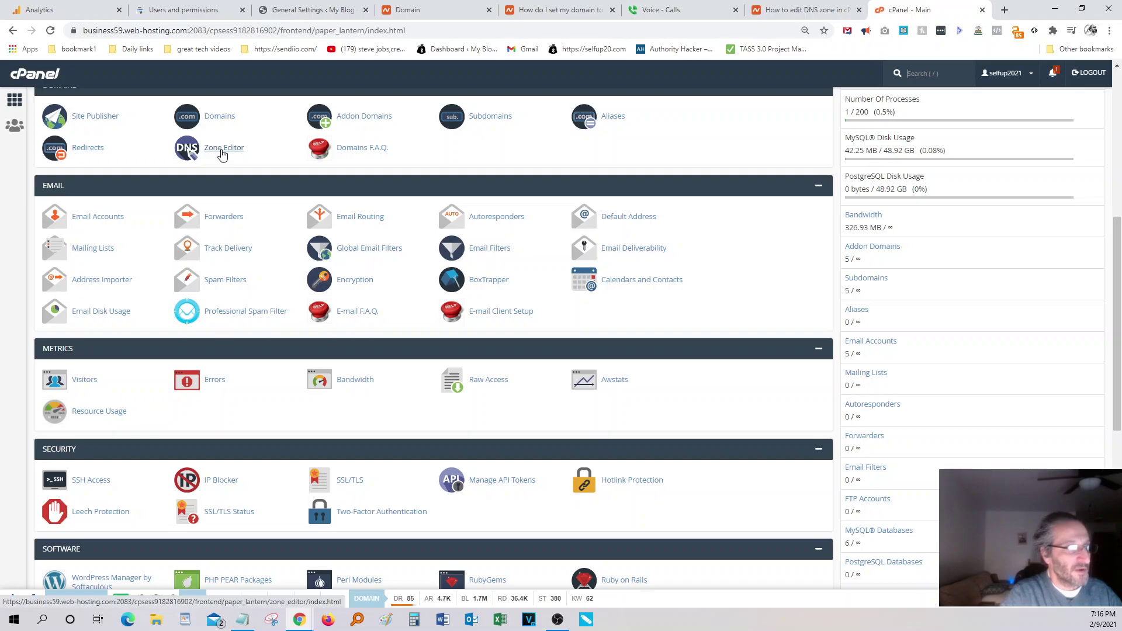
- In Zone Editor, replace tree-works-ohio.com's root SPF TXT value with the Google verification string
{"action": "left_click", "coordinate": [223, 149]}
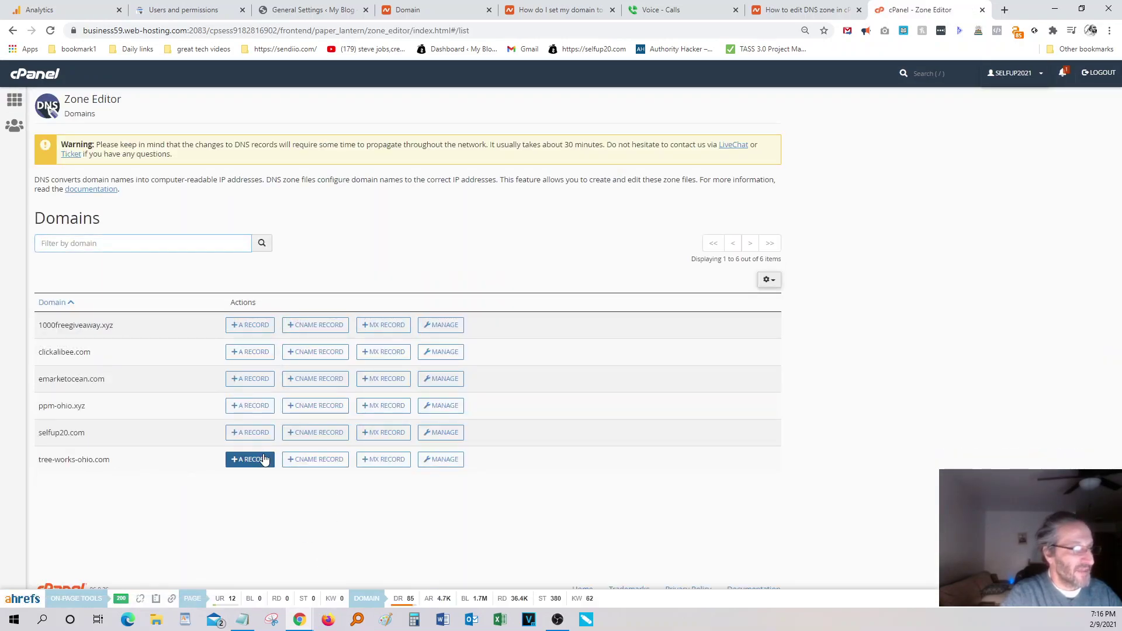
{"action": "left_click", "coordinate": [445, 461]}
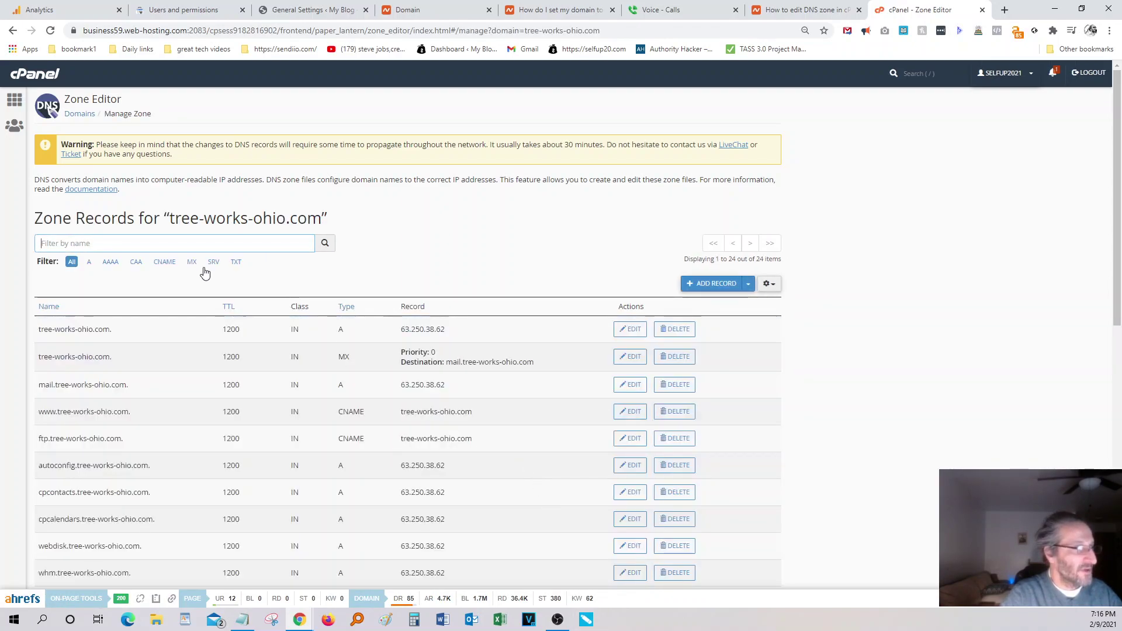
{"action": "left_click", "coordinate": [236, 262]}
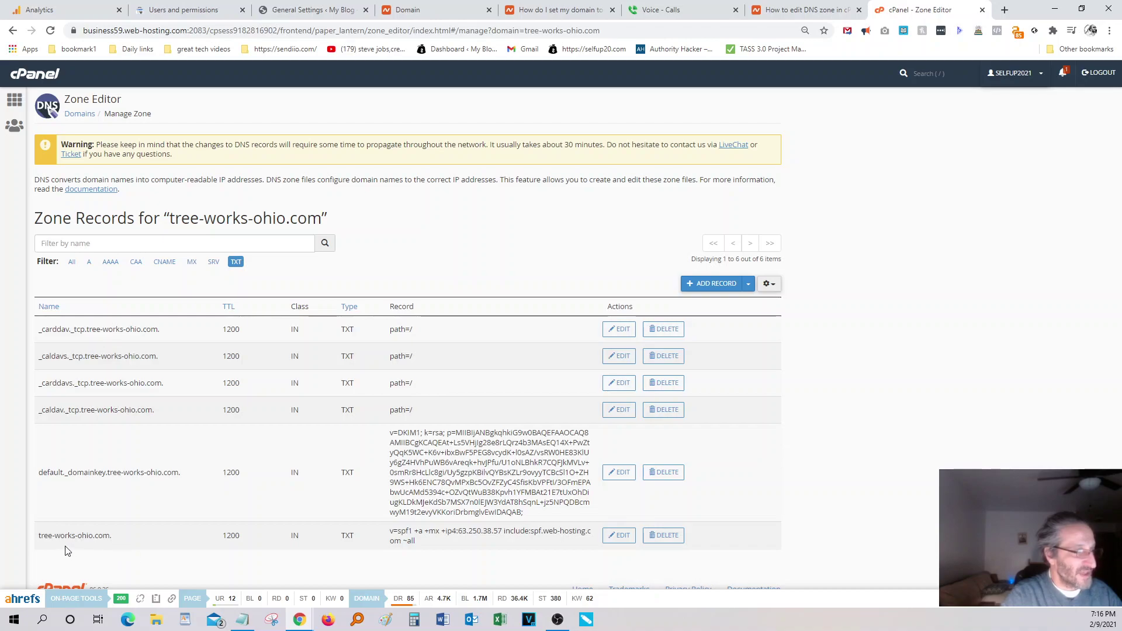
{"action": "left_click", "coordinate": [618, 538]}
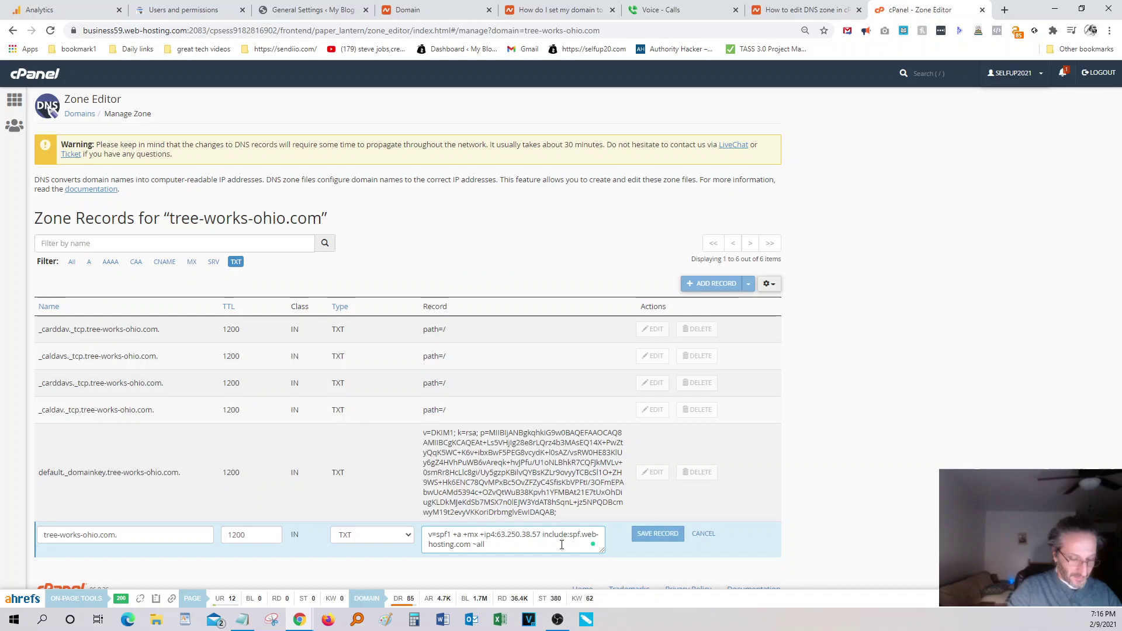
{"action": "key", "text": "ctrl+a"}
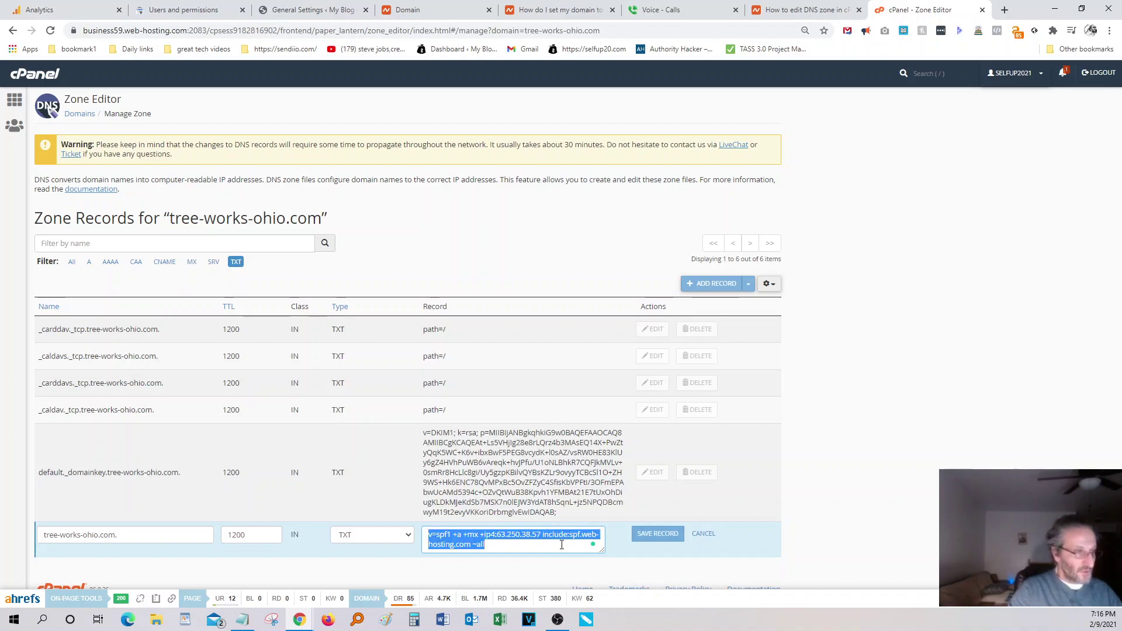
{"action": "key", "text": "ctrl+v"}
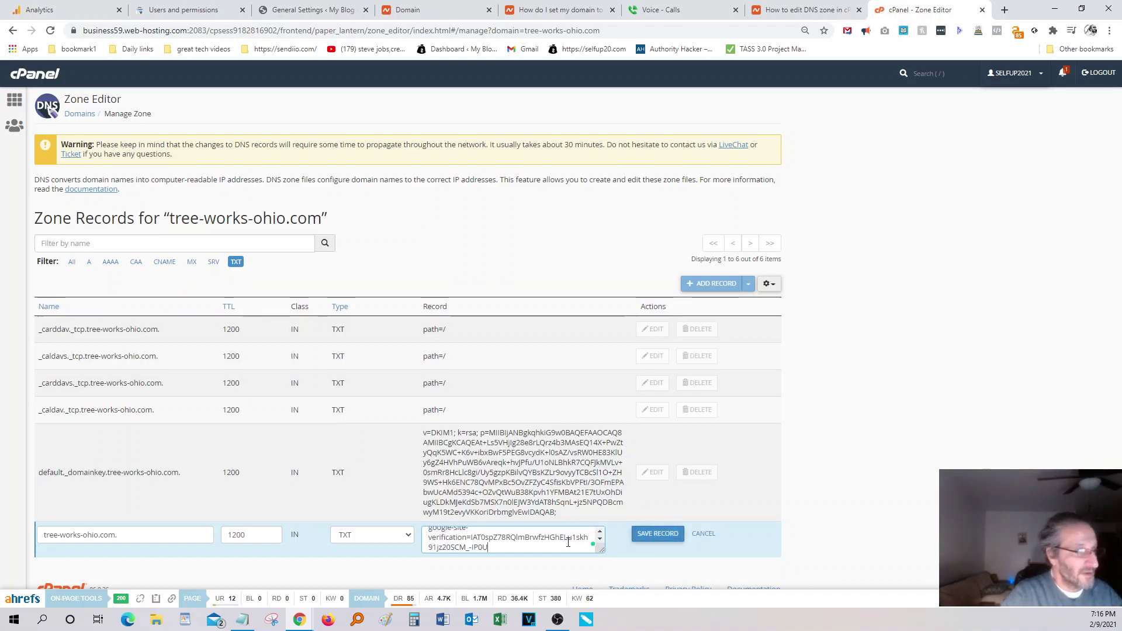
{"action": "left_click", "coordinate": [649, 534]}
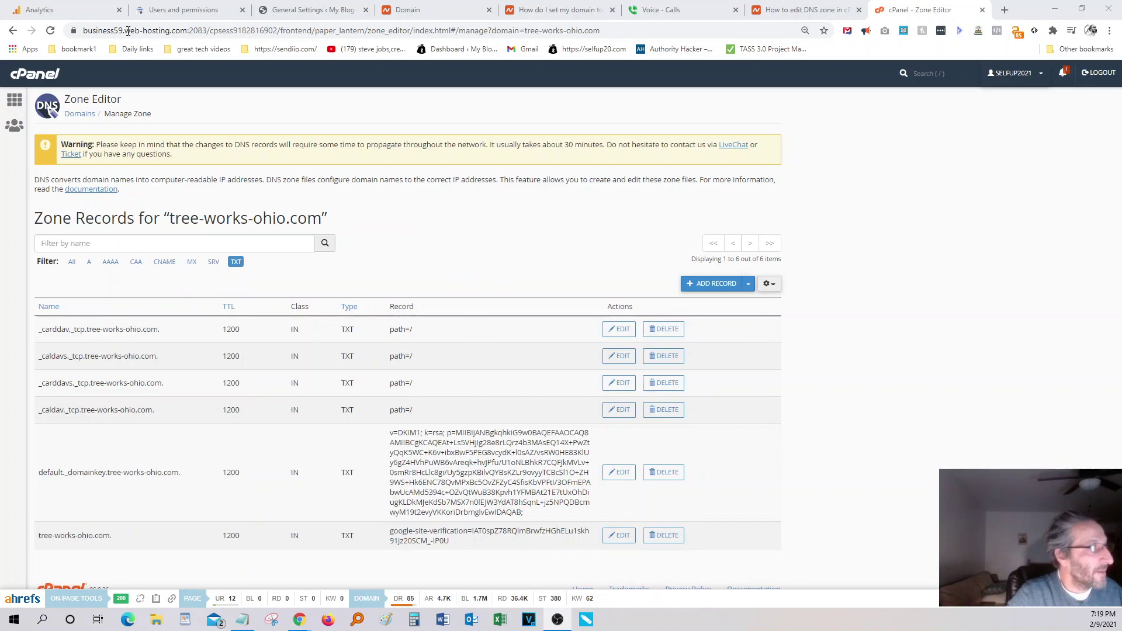
- Run verification for tree-works-ohio.com against its DNS TXT record in Search Console
{"action": "left_click", "coordinate": [164, 6]}
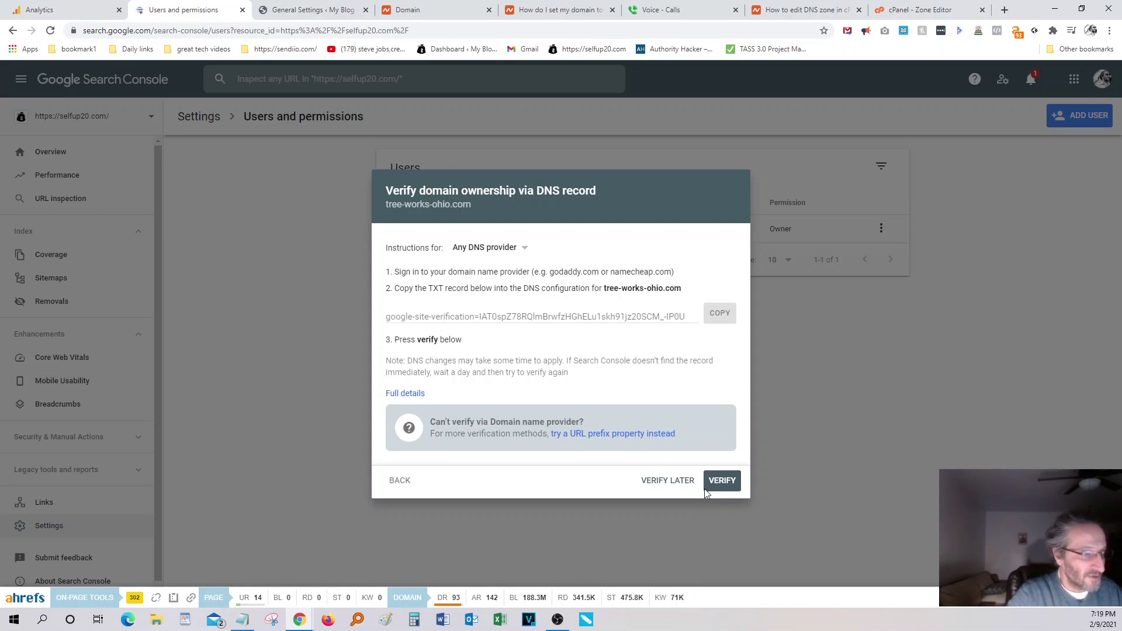
{"action": "left_click", "coordinate": [721, 487]}
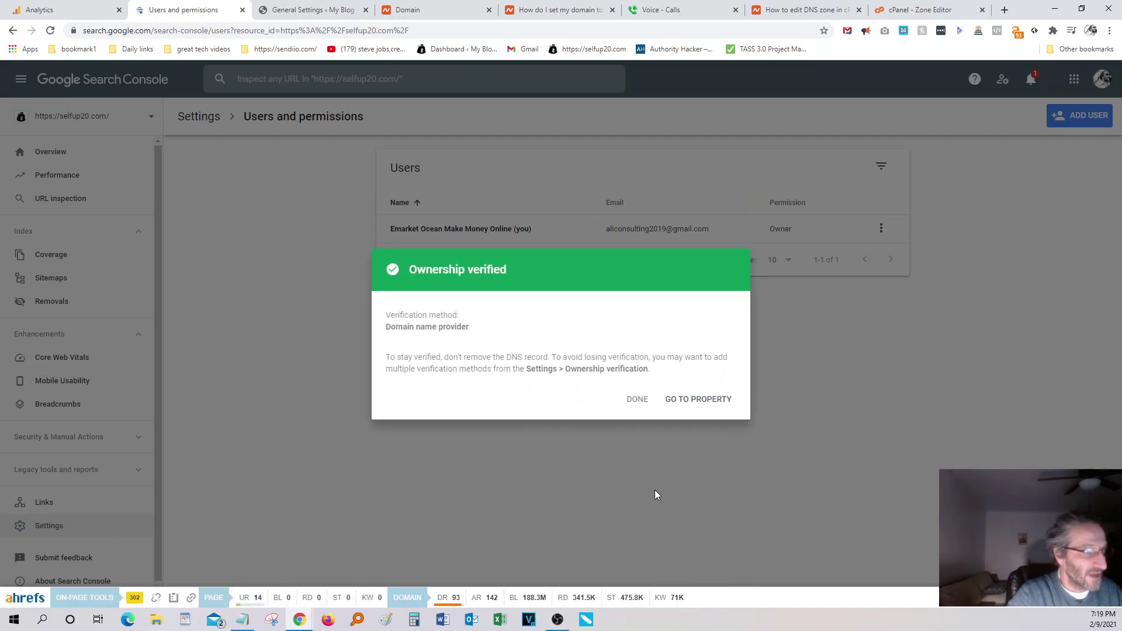
- Go to the verified tree-works-ohio.com property and scroll its Overview with reports still processing
{"action": "left_click", "coordinate": [699, 405]}
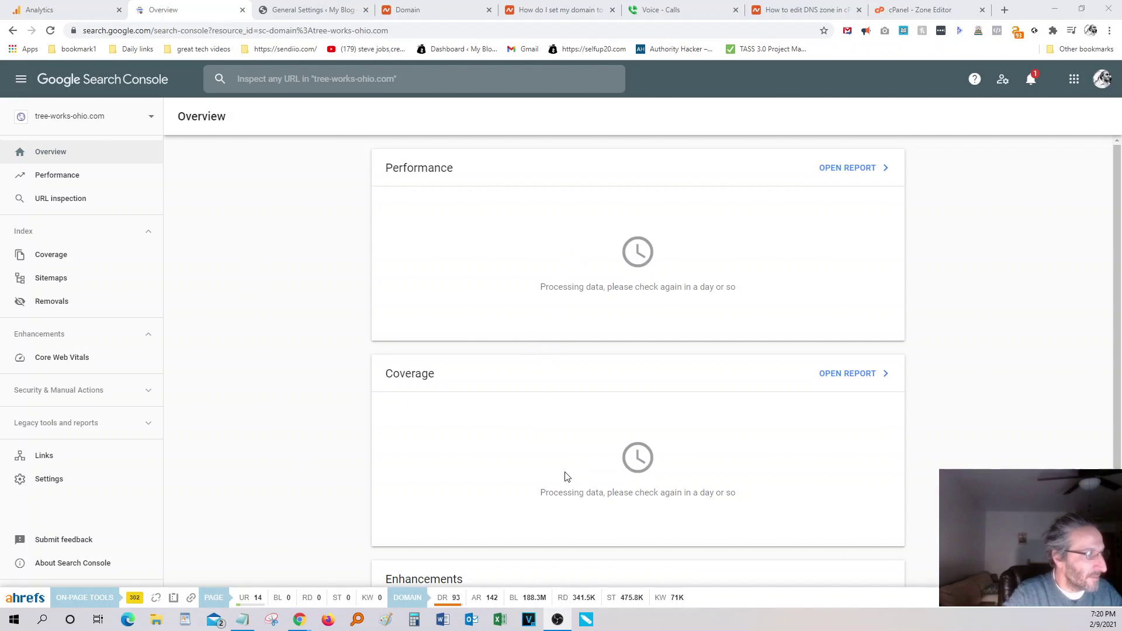
{"action": "scroll", "coordinate": [716, 534], "scroll_direction": "down", "scroll_amount": 3}
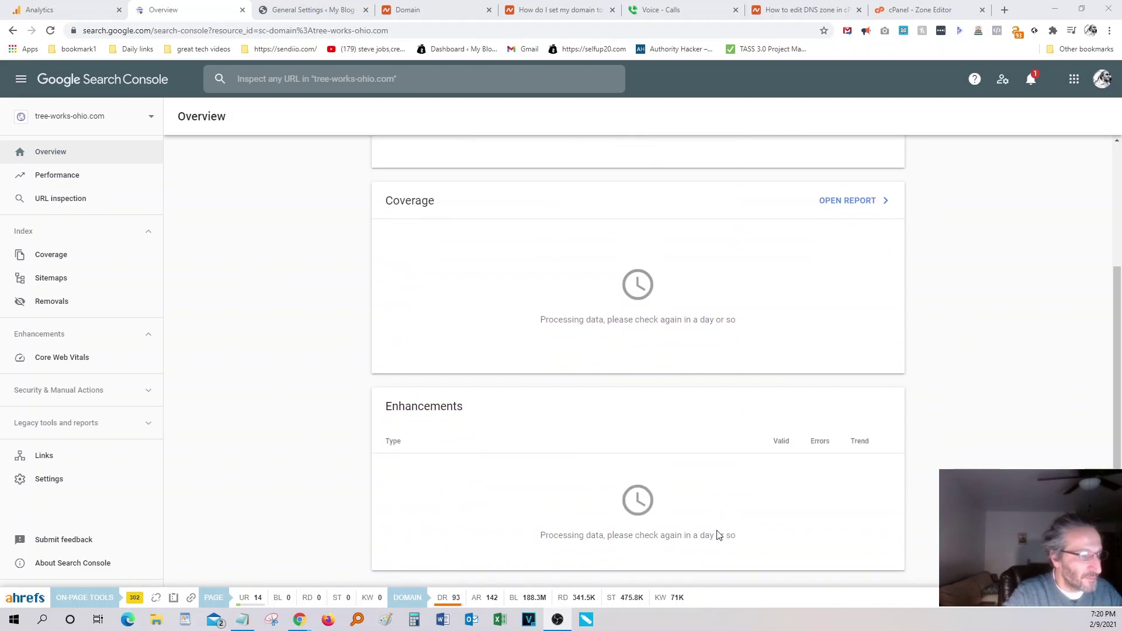